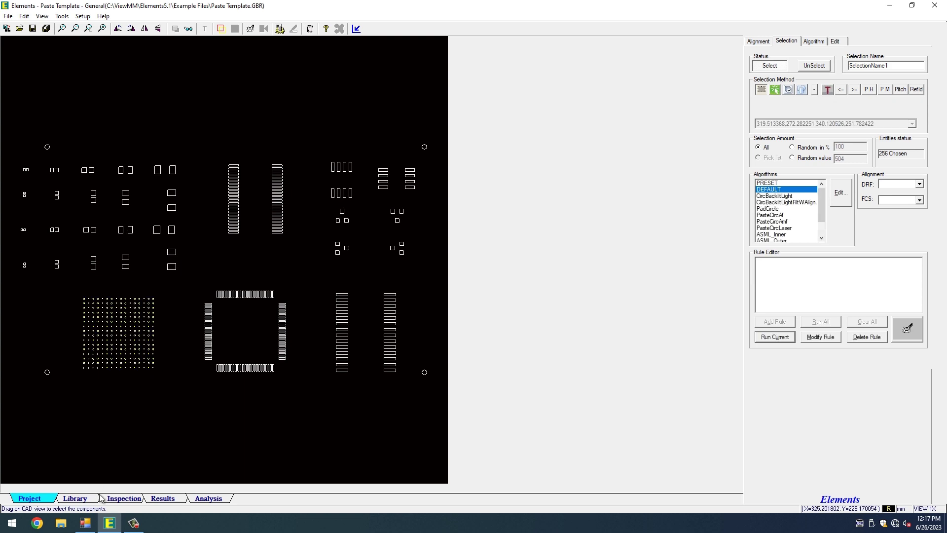
# - Switch to the inspection workspace and run Routine2, making the 2x40 touch probe the active sensor
pyautogui.click(121, 498)
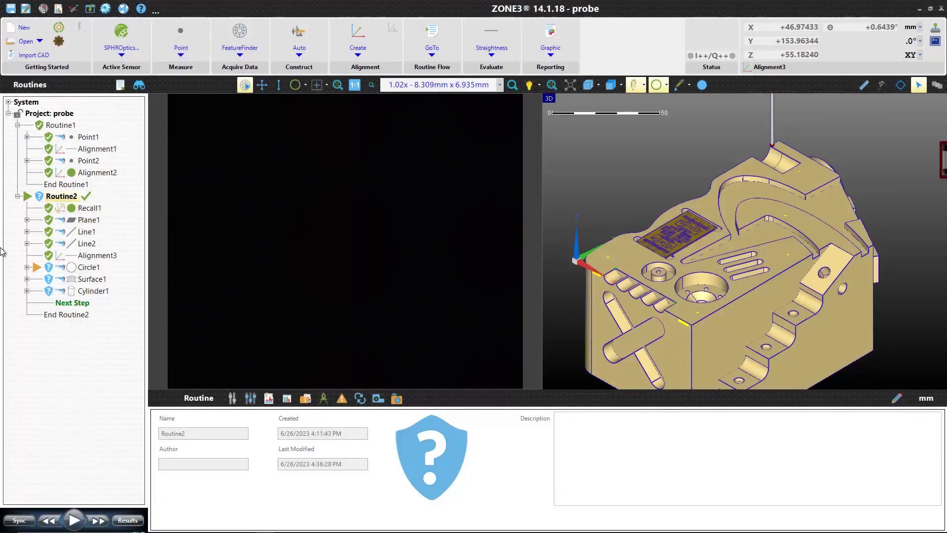
pyautogui.click(75, 520)
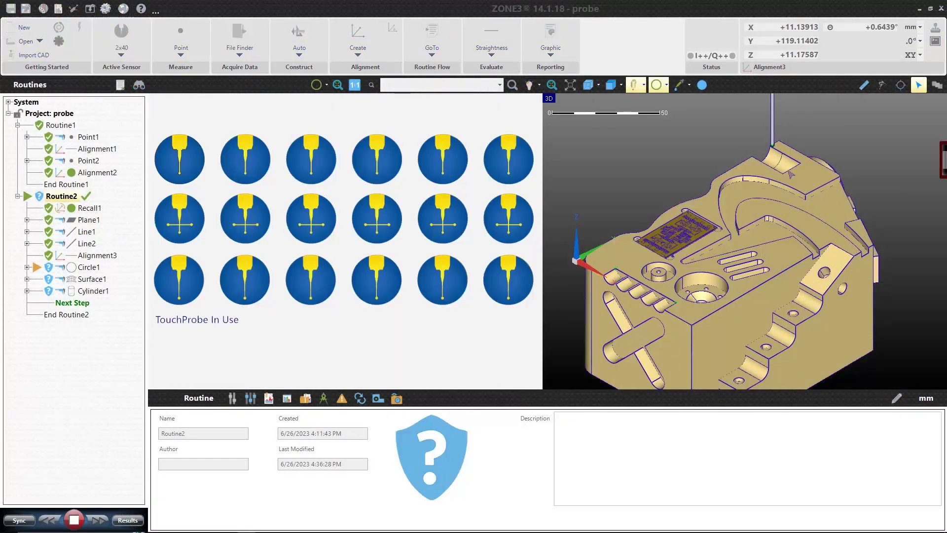